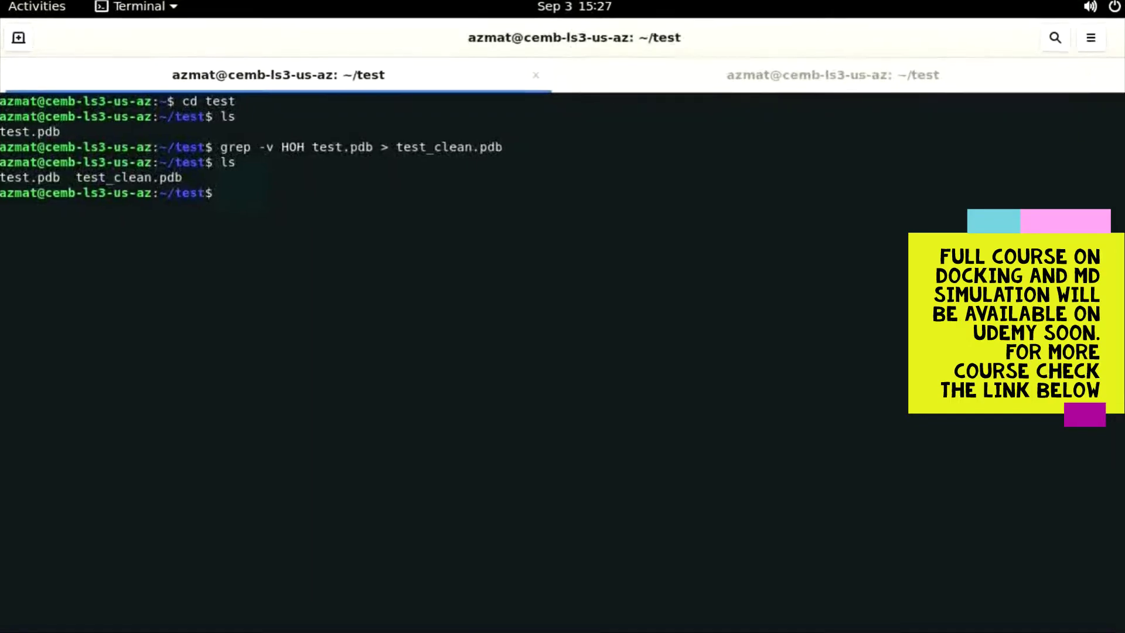
Step: Enter gmx pdb2gmx -f test_clean.pdb at the Terminal prompt without running it
{"action": "type", "text": "g"}
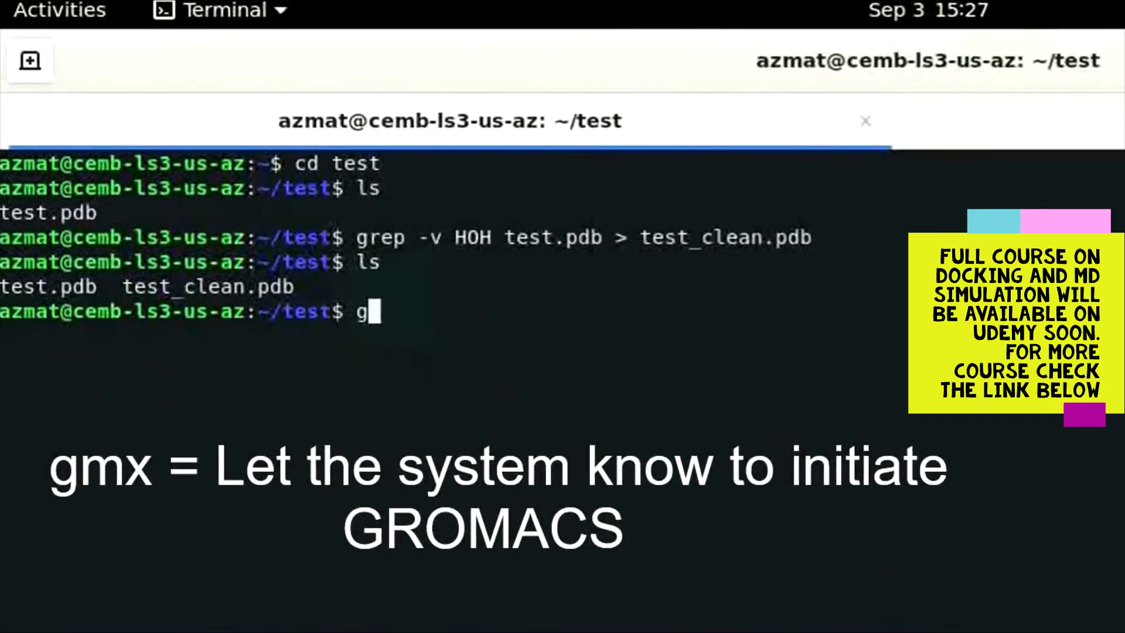
{"action": "type", "text": "mx"}
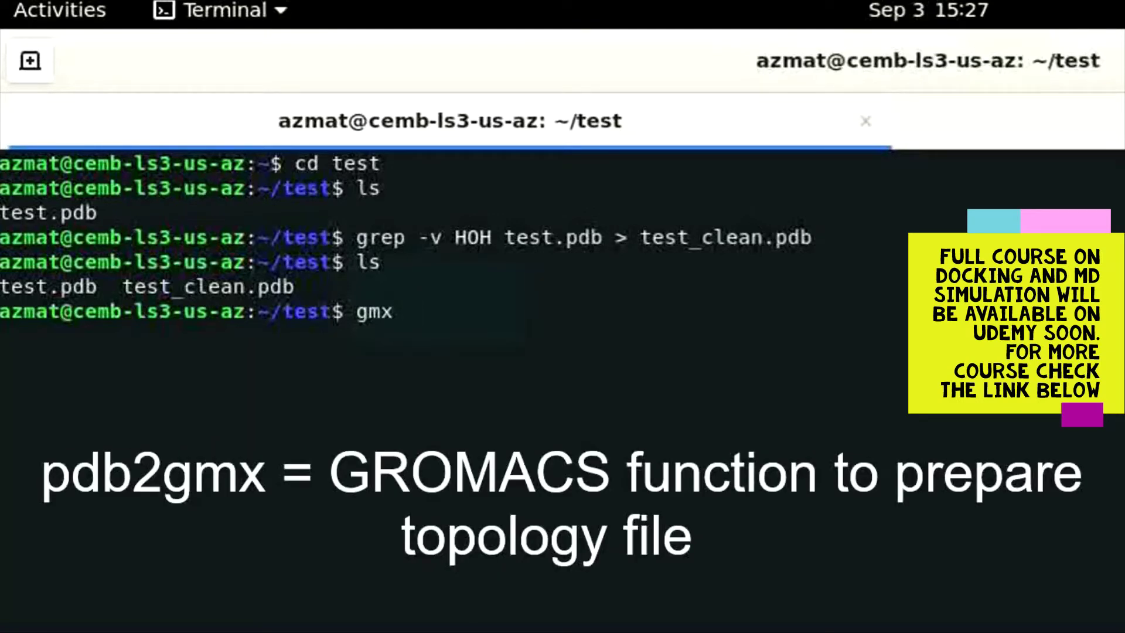
{"action": "type", "text": "pdb2gmx"}
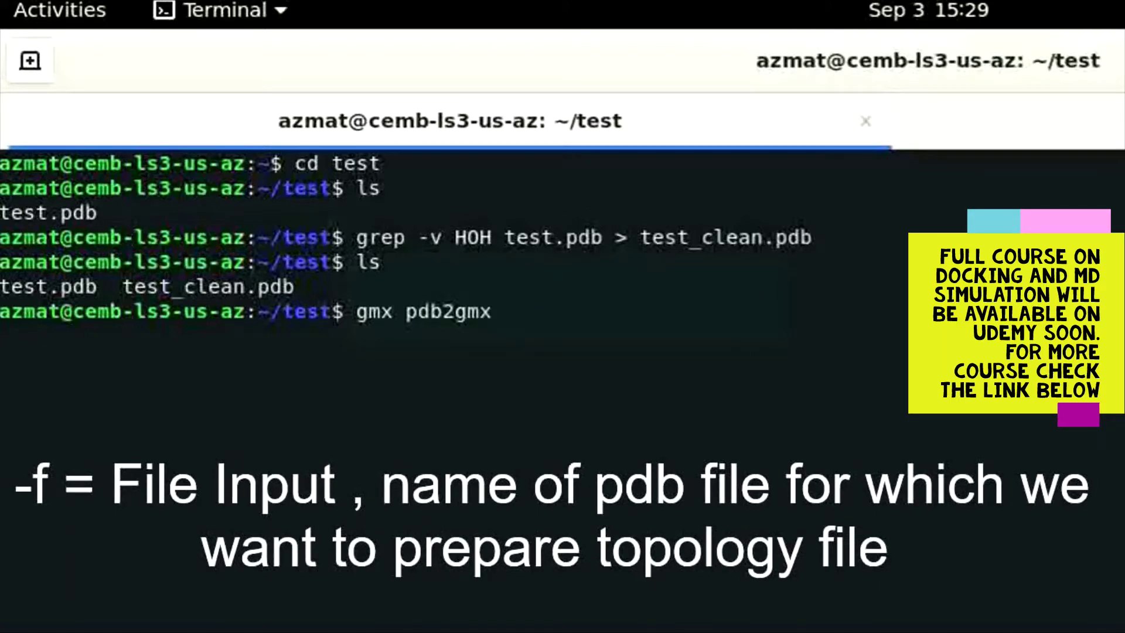
{"action": "type", "text": "-f test"}
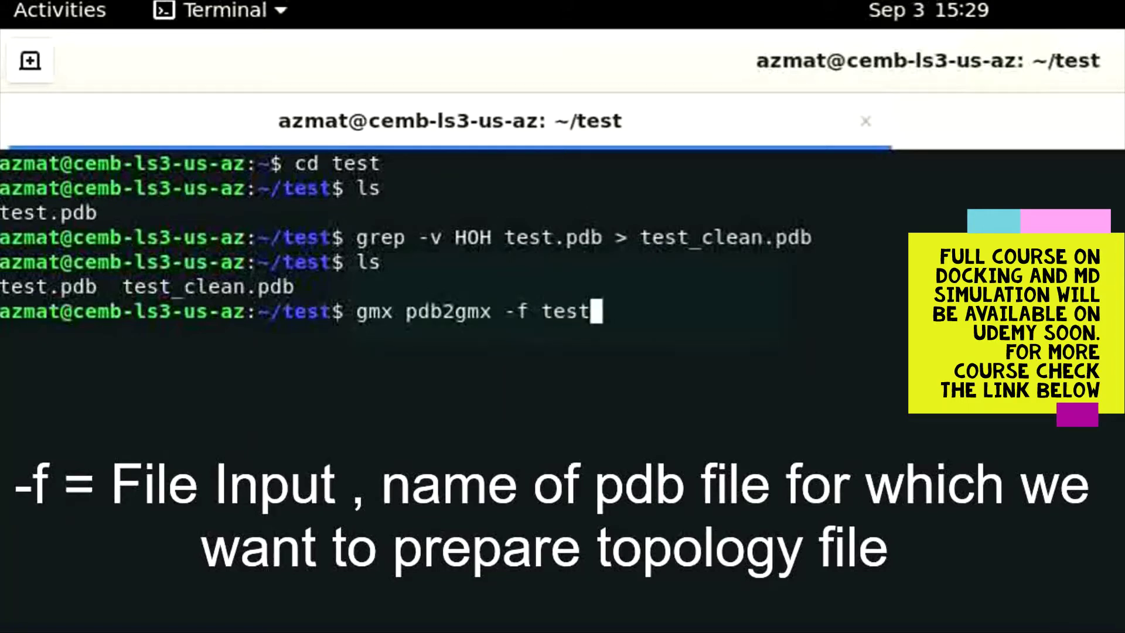
{"action": "type", "text": "_c"}
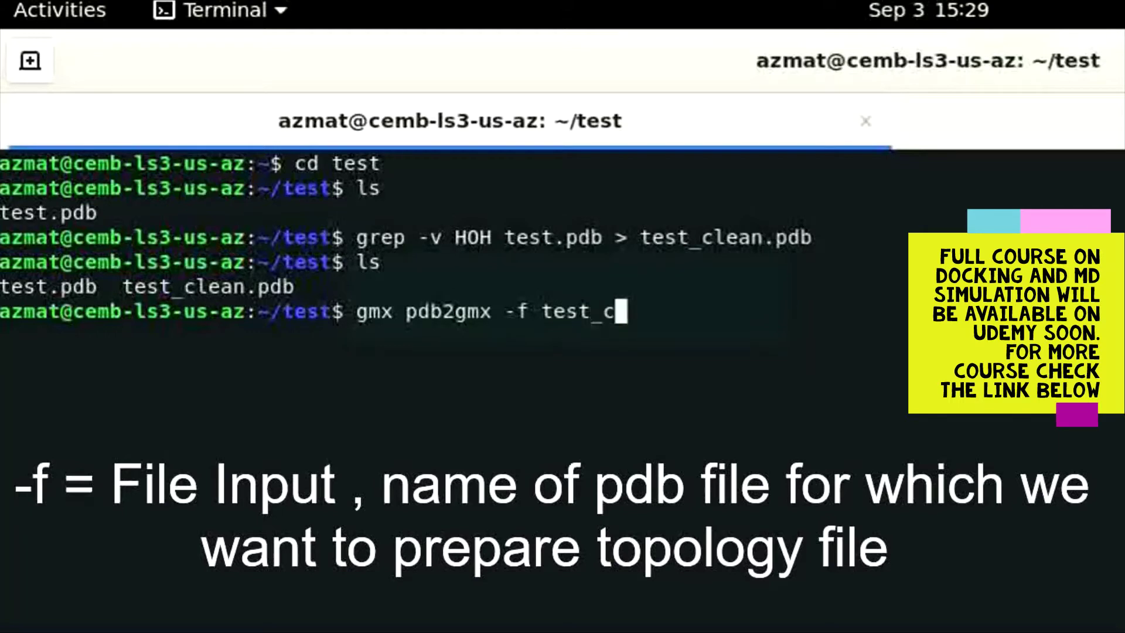
{"action": "type", "text": "lean.pdb"}
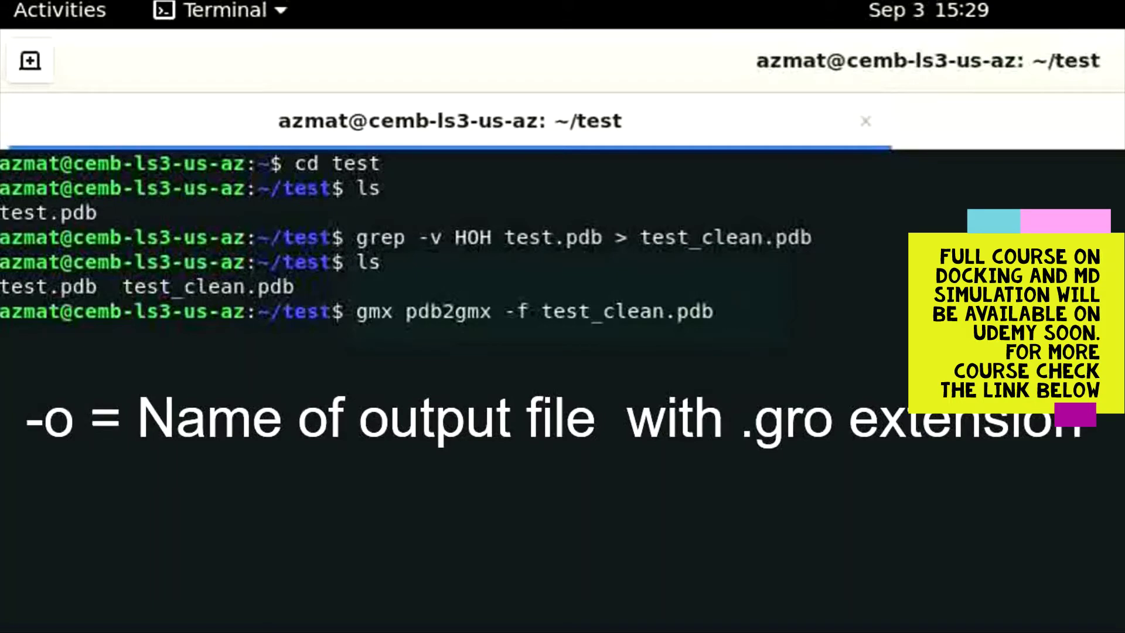
Step: Append -o test_pro.gro to name the output structure file
{"action": "type", "text": "-o "}
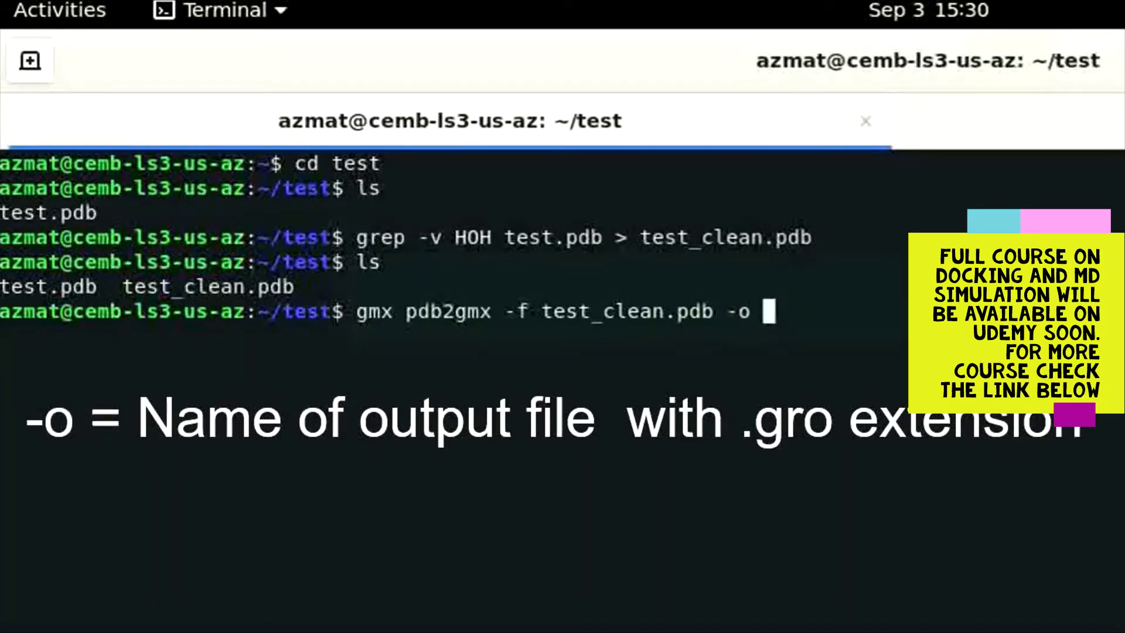
{"action": "type", "text": "test"}
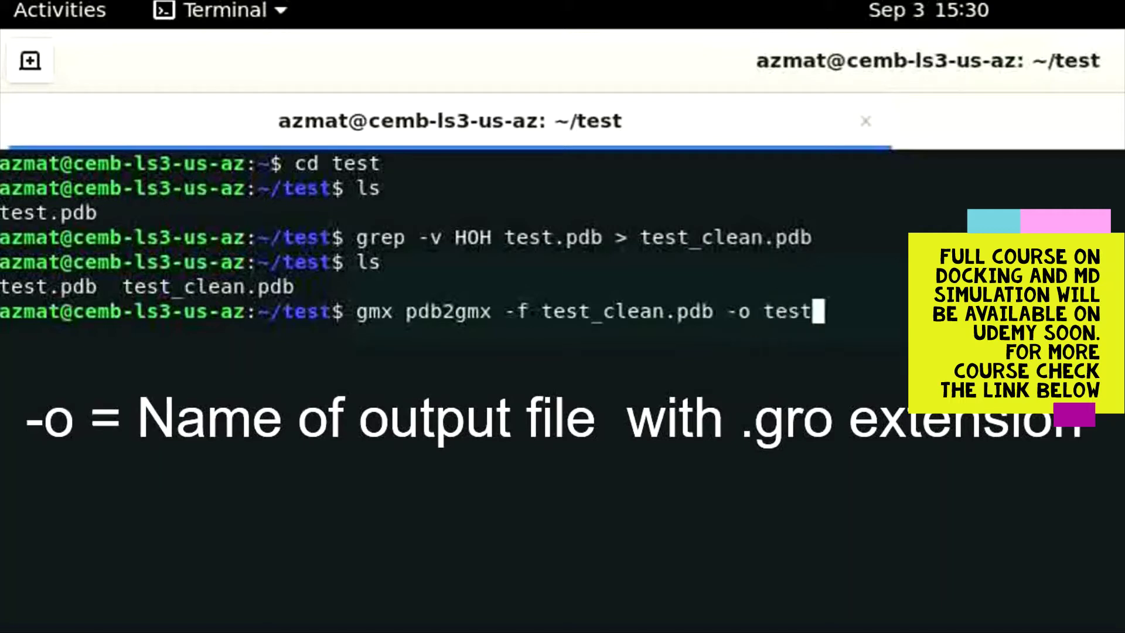
{"action": "type", "text": "_pro"}
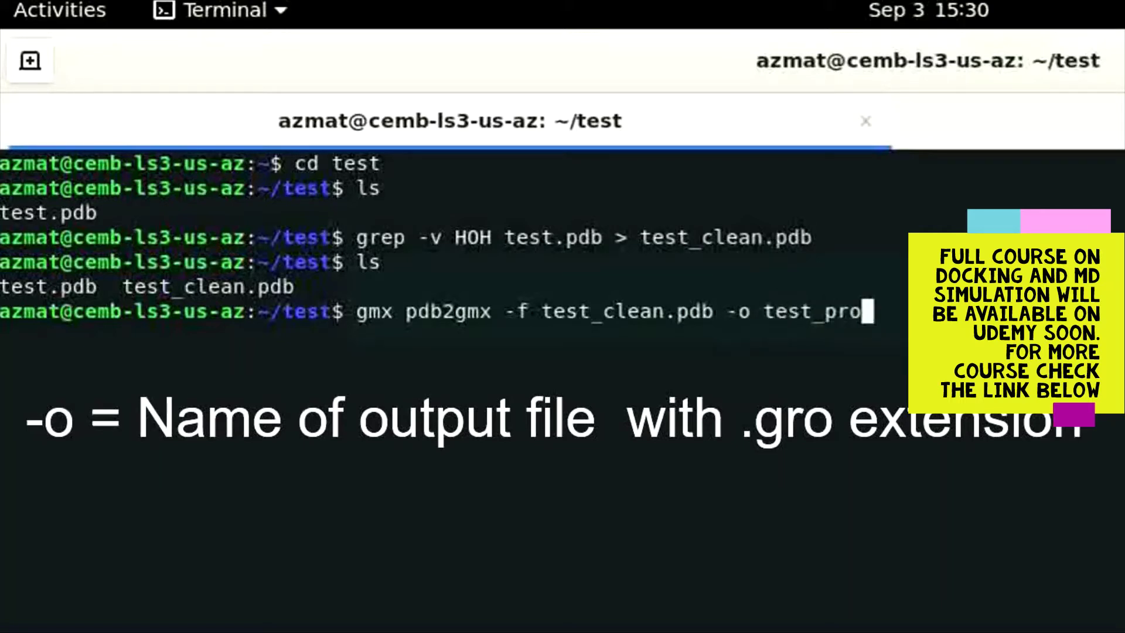
{"action": "type", "text": ".gro -water spce"}
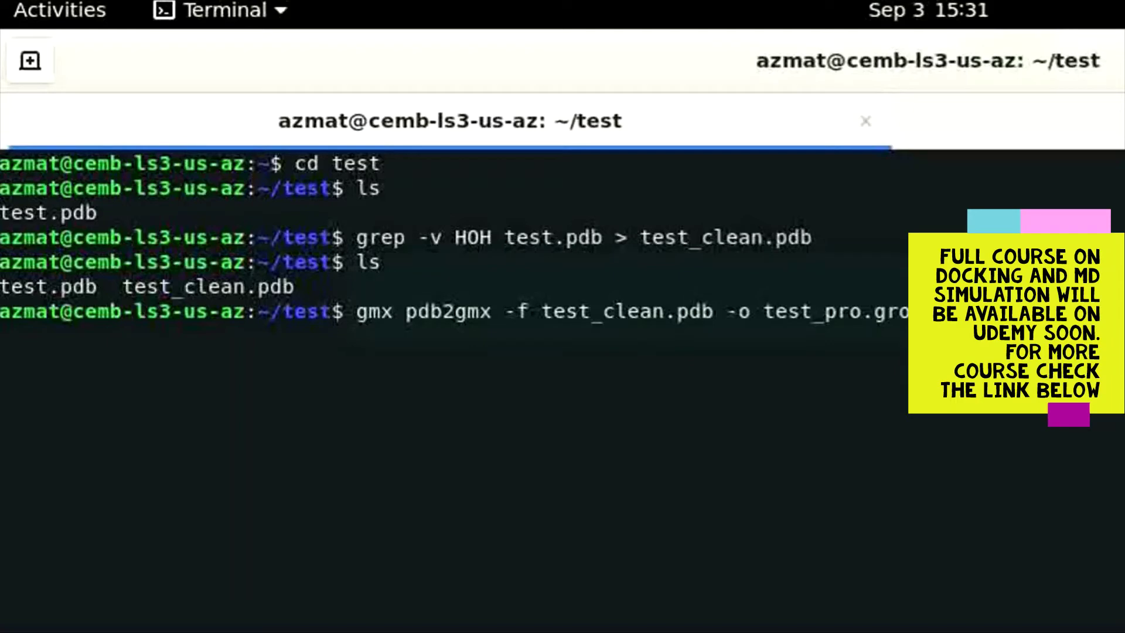
Step: Run pdb2gmx with force field 15 (OPLS-AA/L), then list the new files with ls
{"action": "key", "text": "Return"}
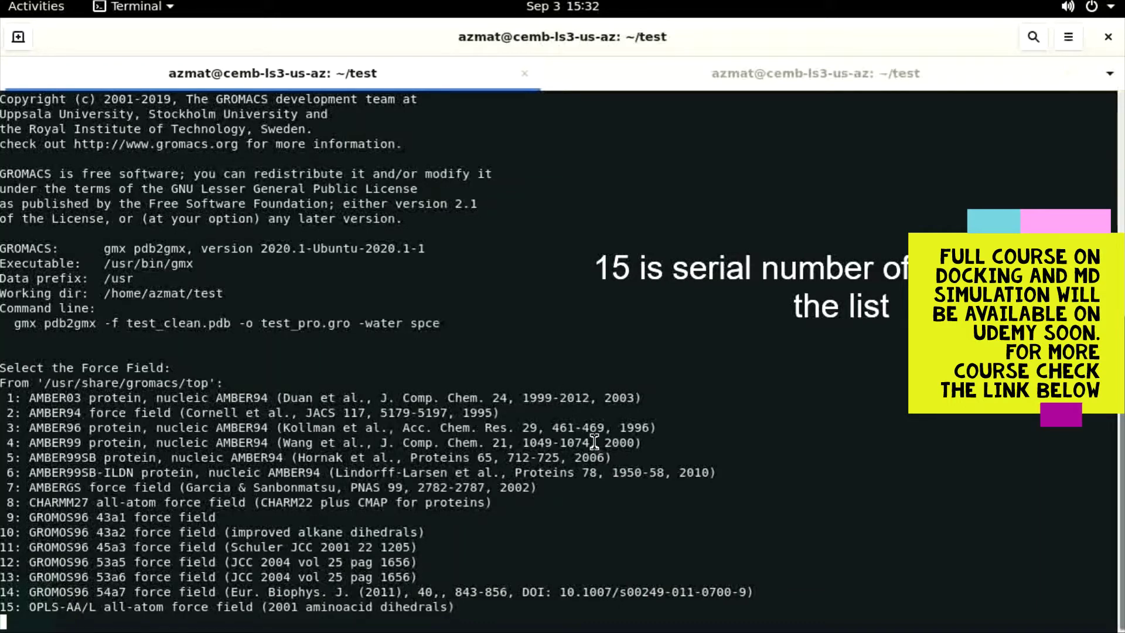
{"action": "type", "text": "15"}
{"action": "key", "text": "Return"}
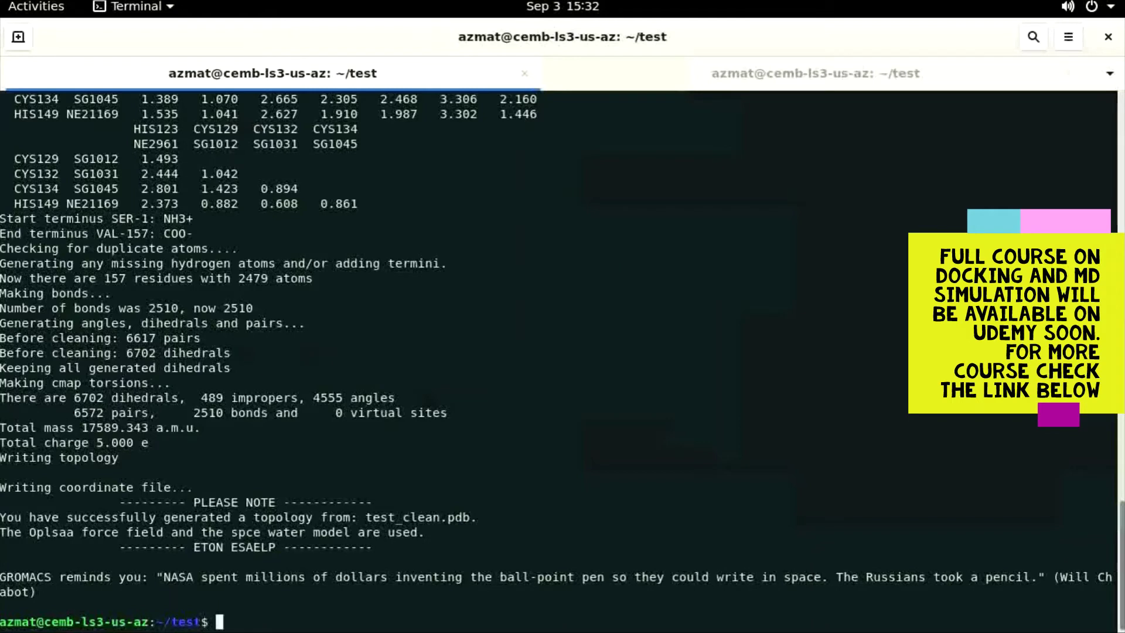
{"action": "type", "text": "ls"}
{"action": "key", "text": "Return"}
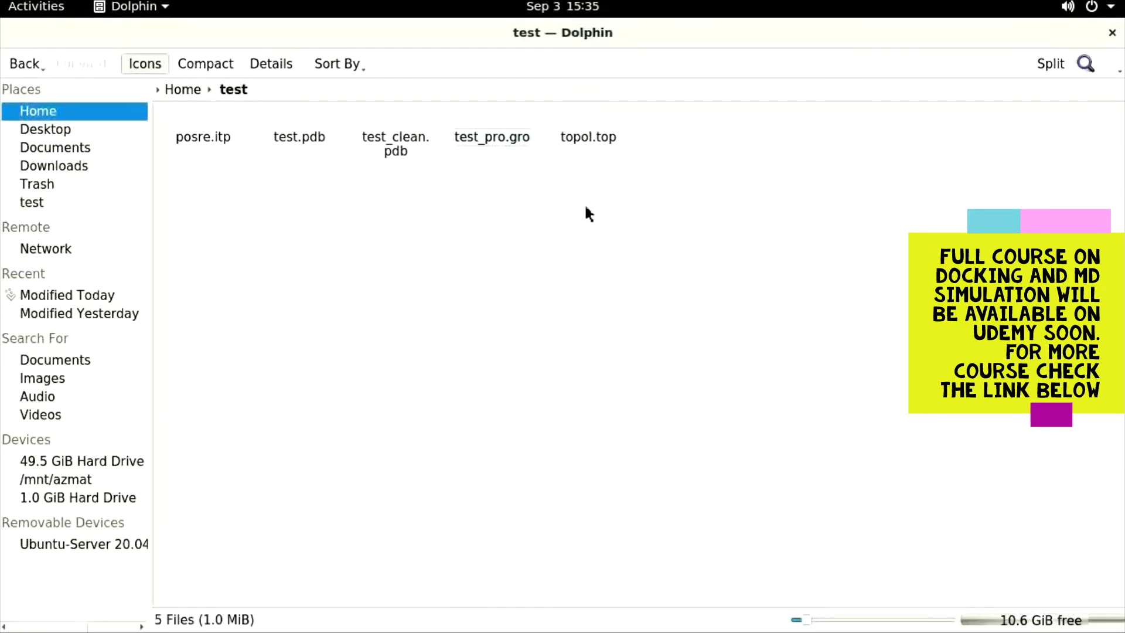
Step: Open topol.top from the test folder with Notepad++ via Dolphin's Open With menu
{"action": "right_click", "coordinate": [589, 132]}
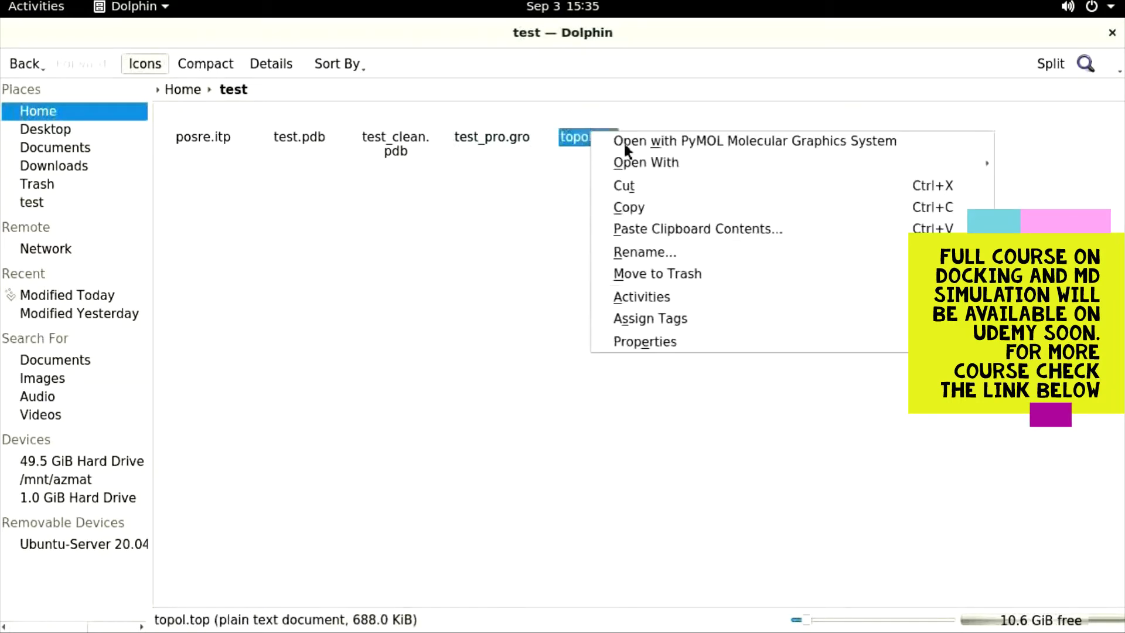
{"action": "mouse_move", "coordinate": [630, 164]}
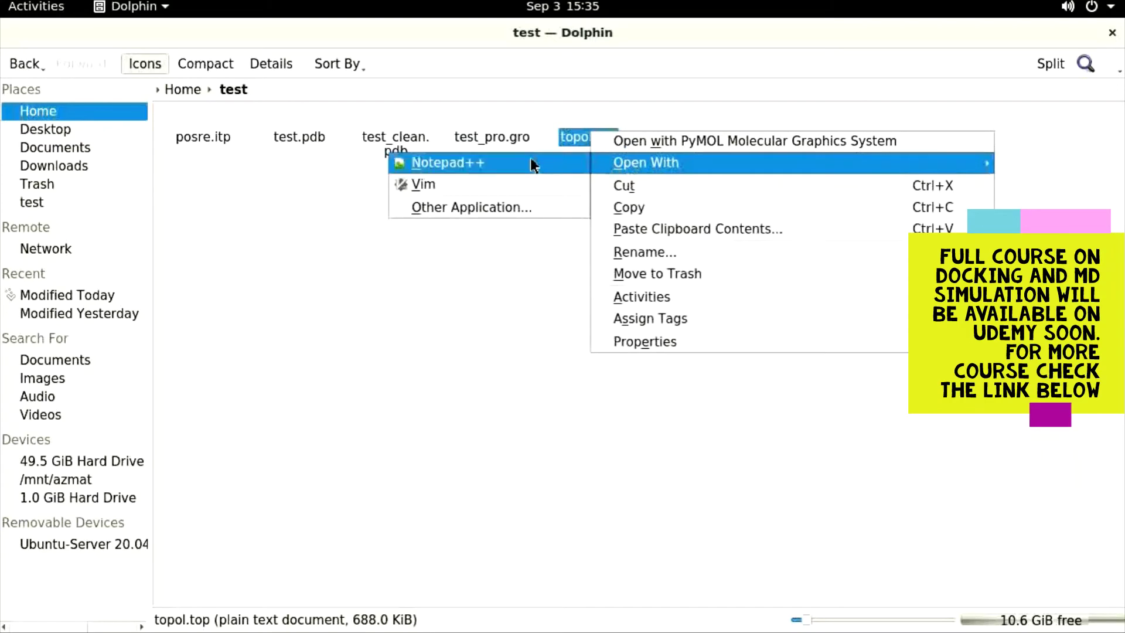
{"action": "left_click", "coordinate": [441, 162]}
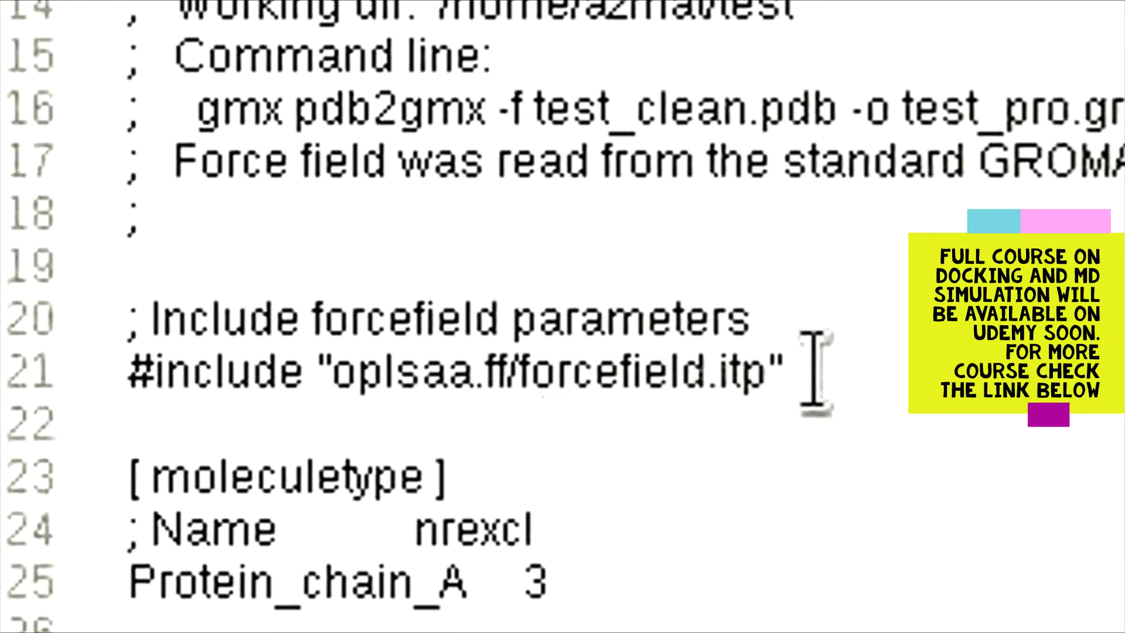
{"action": "left_click_drag", "start_coordinate": [782, 375], "coordinate": [93, 296]}
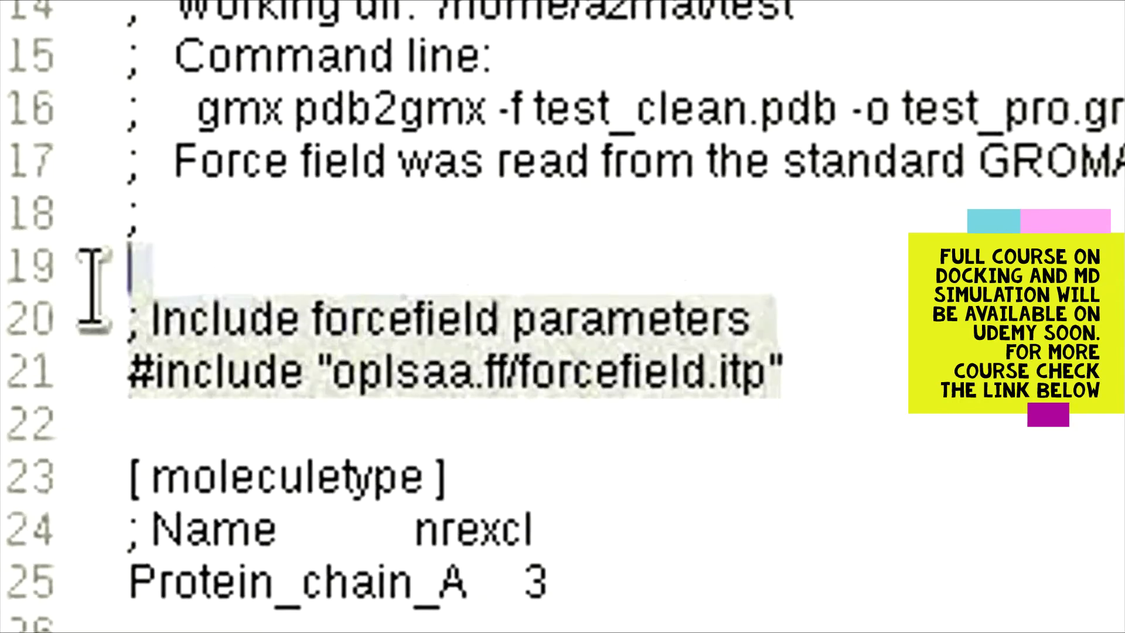
{"action": "left_click", "coordinate": [751, 320]}
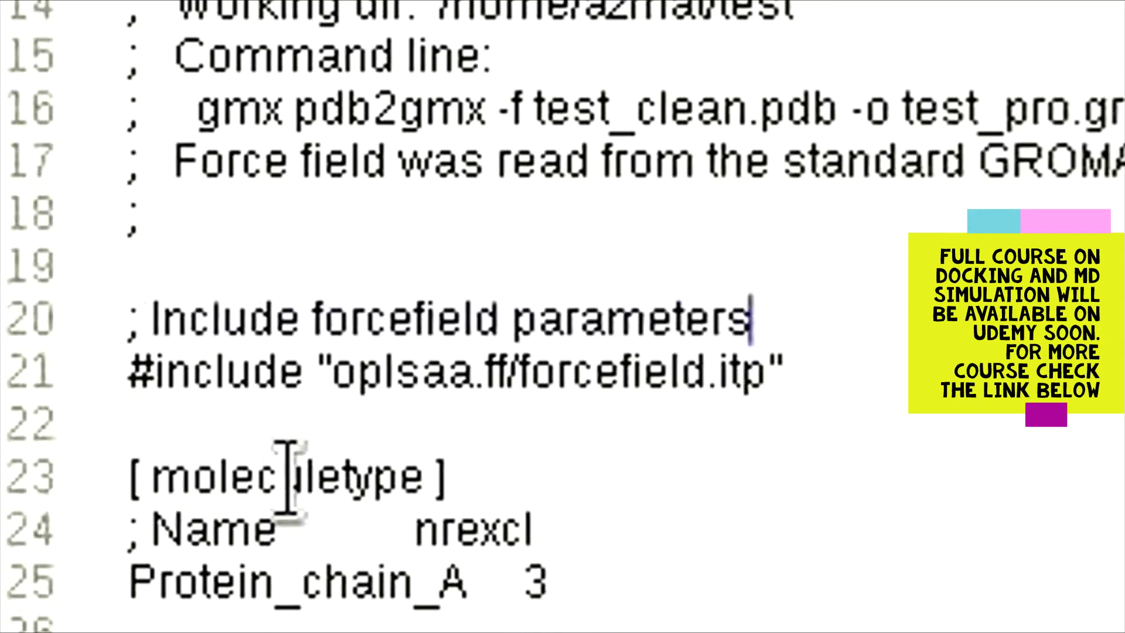
{"action": "double_click", "coordinate": [396, 473]}
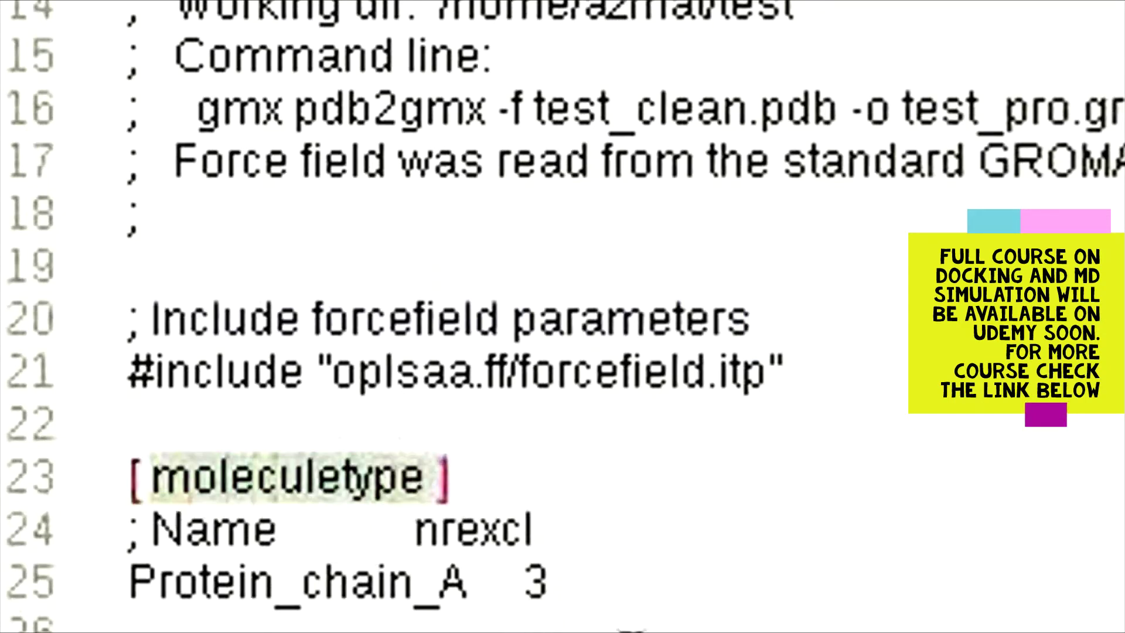
{"action": "left_click", "coordinate": [613, 582]}
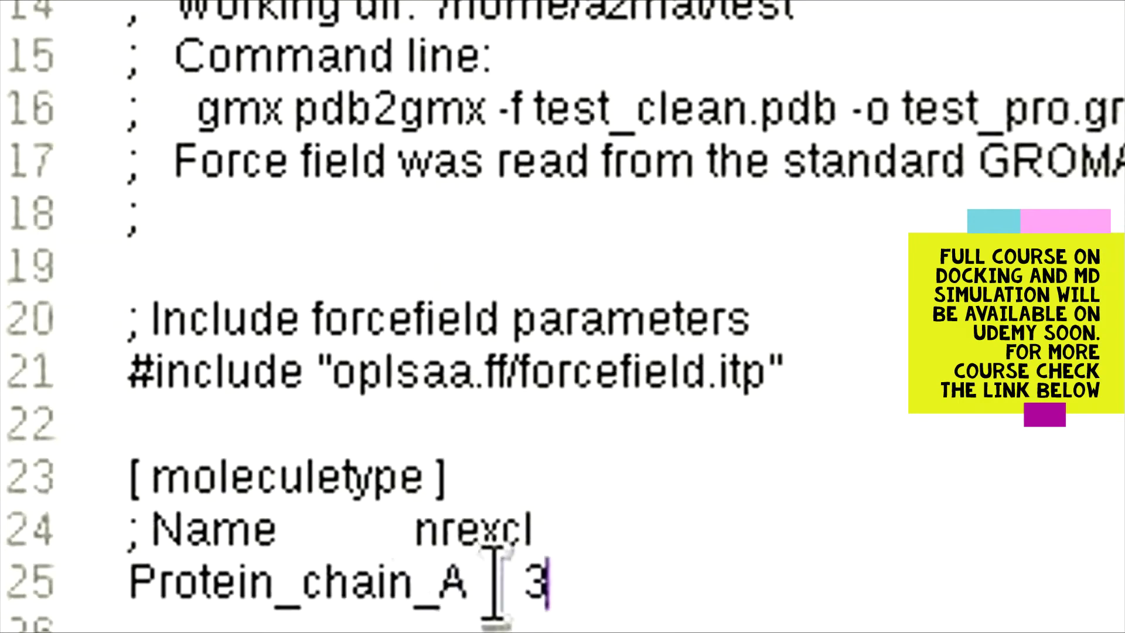
{"action": "left_click_drag", "start_coordinate": [494, 585], "coordinate": [451, 585]}
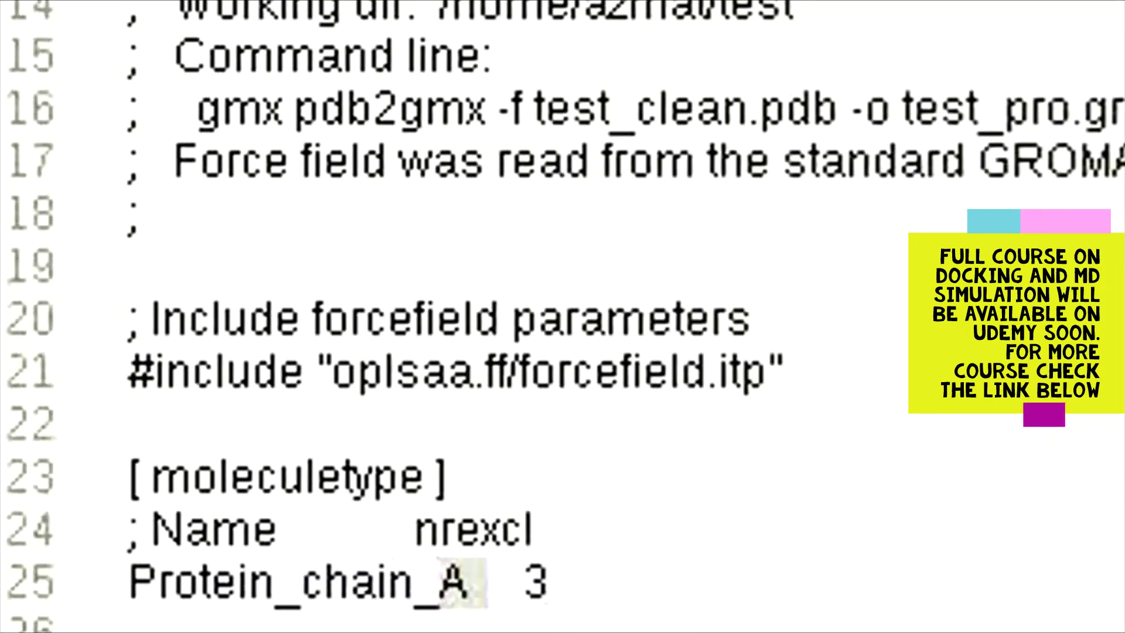
{"action": "left_click", "coordinate": [1116, 607]}
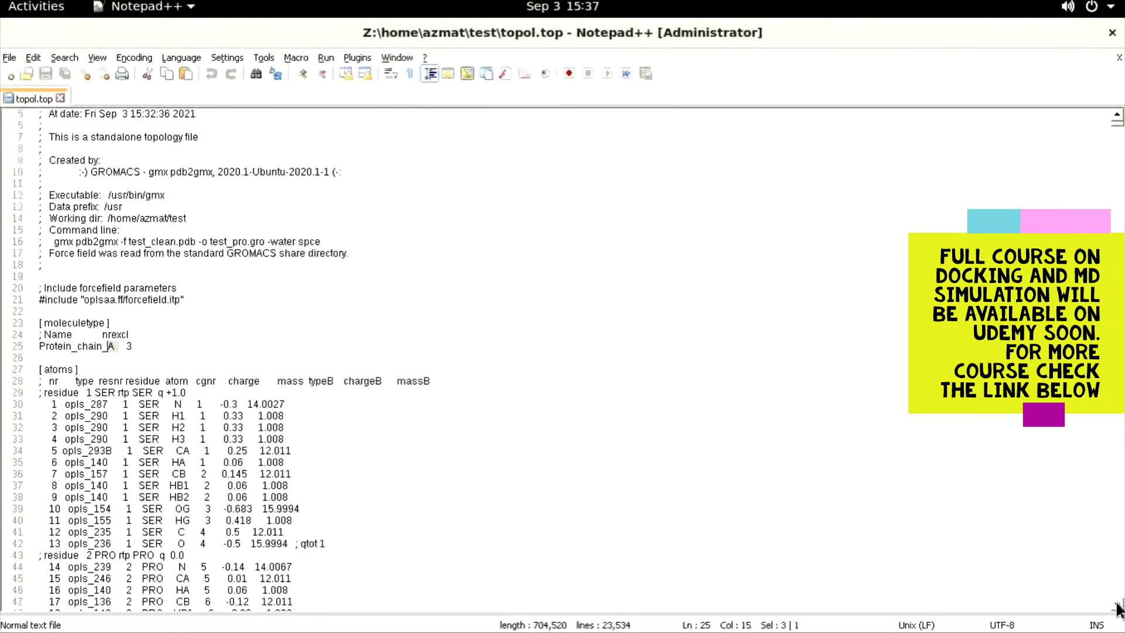
{"action": "left_click", "coordinate": [1117, 607]}
{"action": "left_click", "coordinate": [1116, 608]}
Step: Scroll topol.top down to the [ atoms ] entries for residues SER 1 and PRO 2
{"action": "left_click", "coordinate": [1116, 608]}
{"action": "left_click", "coordinate": [1116, 607]}
{"action": "left_click", "coordinate": [1116, 607]}
{"action": "left_click", "coordinate": [1116, 608]}
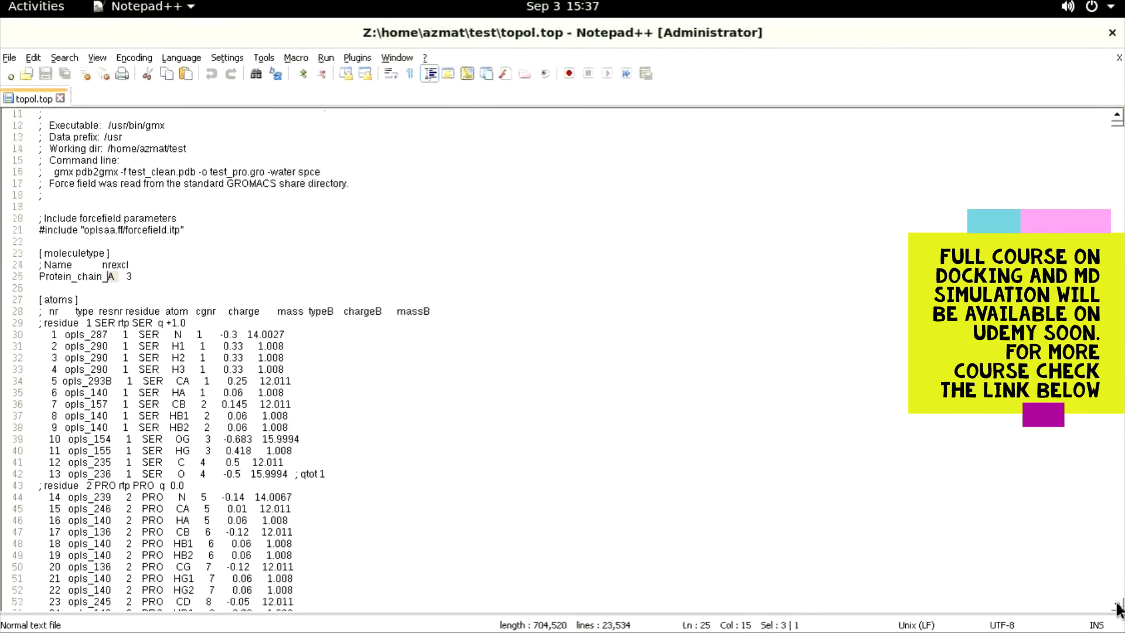
{"action": "left_click", "coordinate": [1117, 607]}
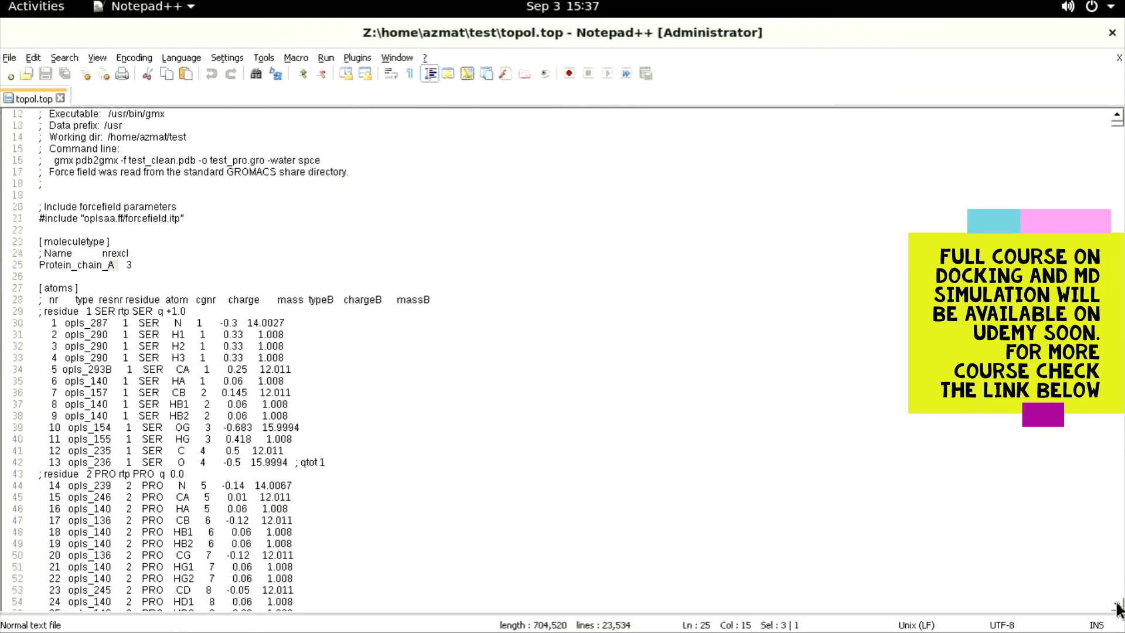
{"action": "left_click", "coordinate": [1116, 608]}
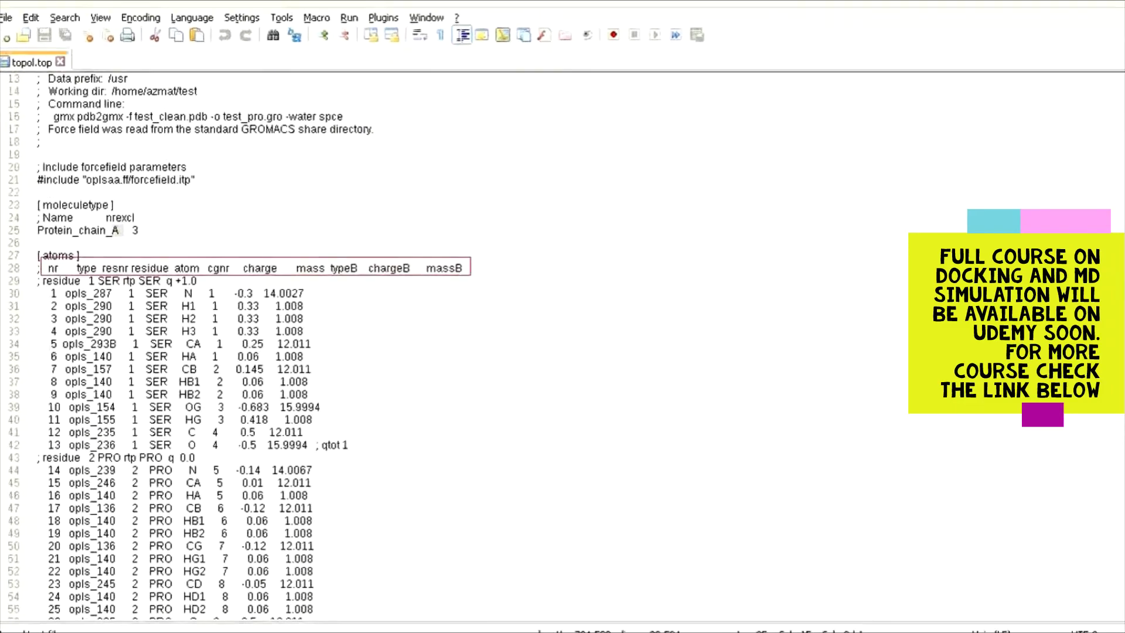